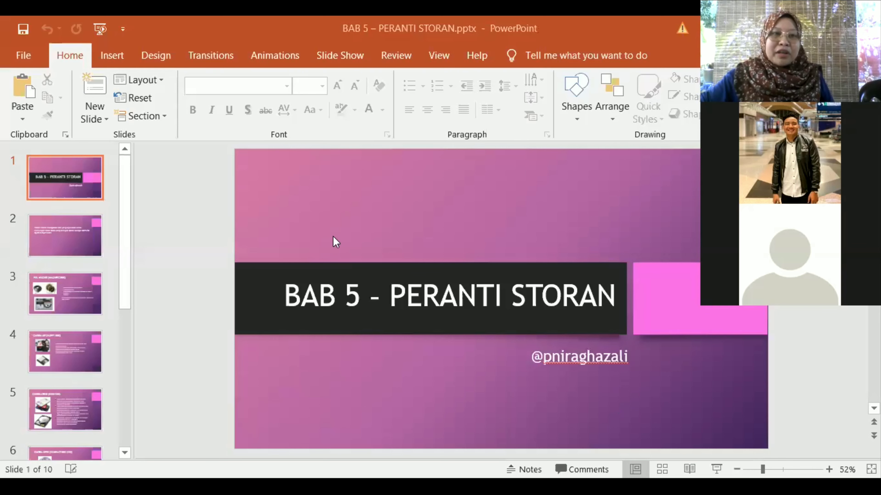
# - Create a new presentation from the Ion theme template via File > New
pyautogui.click(24, 56)
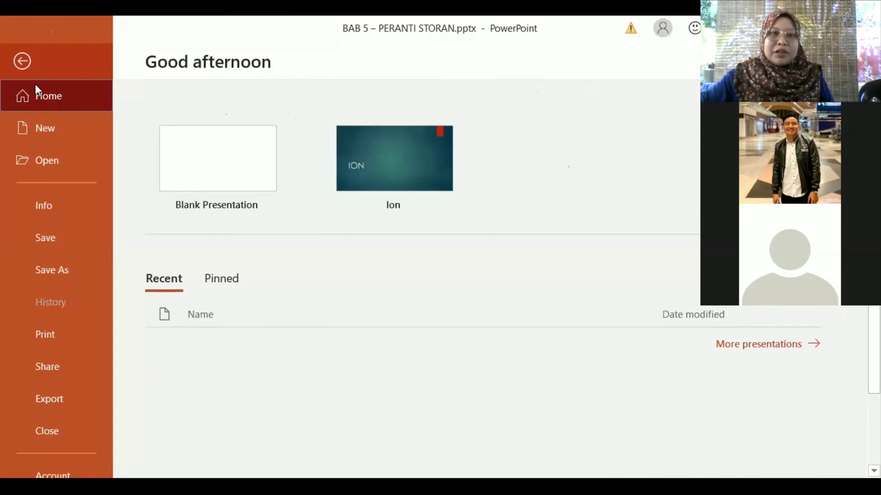
pyautogui.click(46, 134)
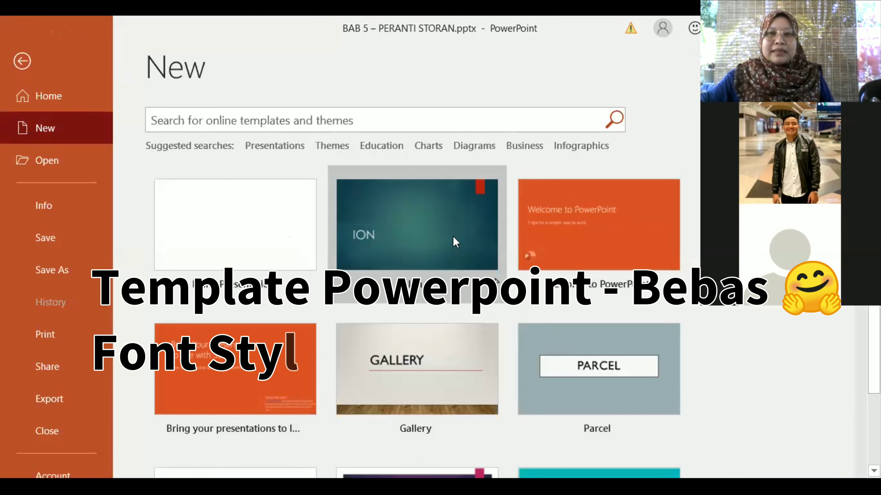
pyautogui.click(456, 241)
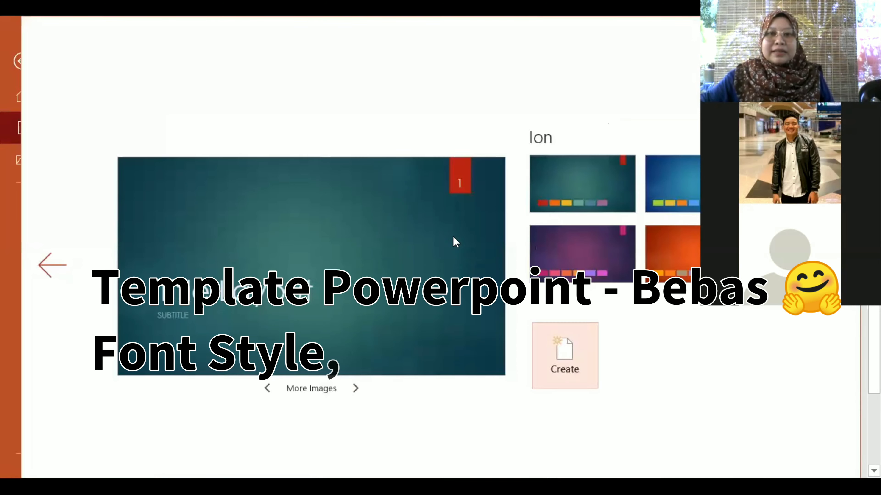
pyautogui.click(565, 353)
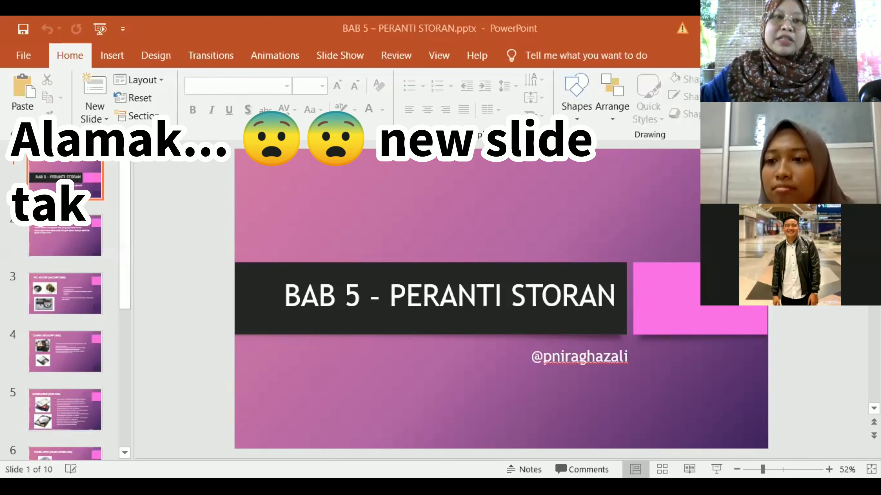
# - Open the New Slide layout gallery, then dismiss it without adding a slide
pyautogui.click(95, 114)
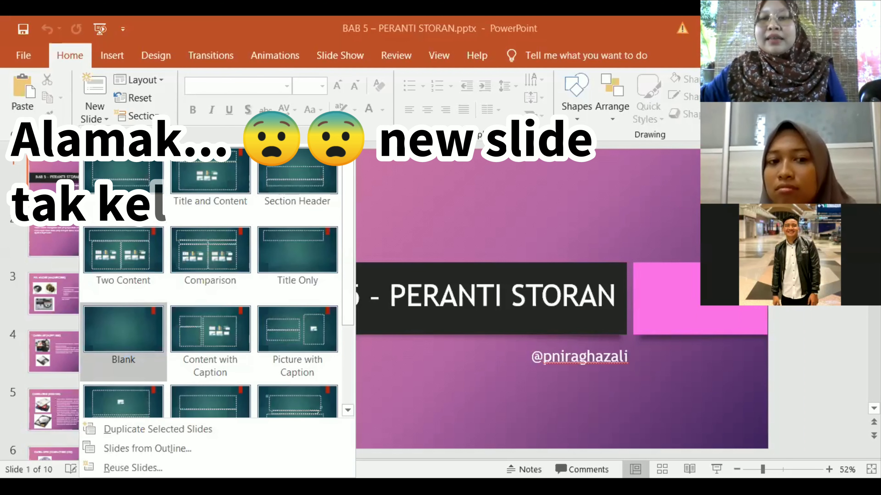
pyautogui.press('Escape')
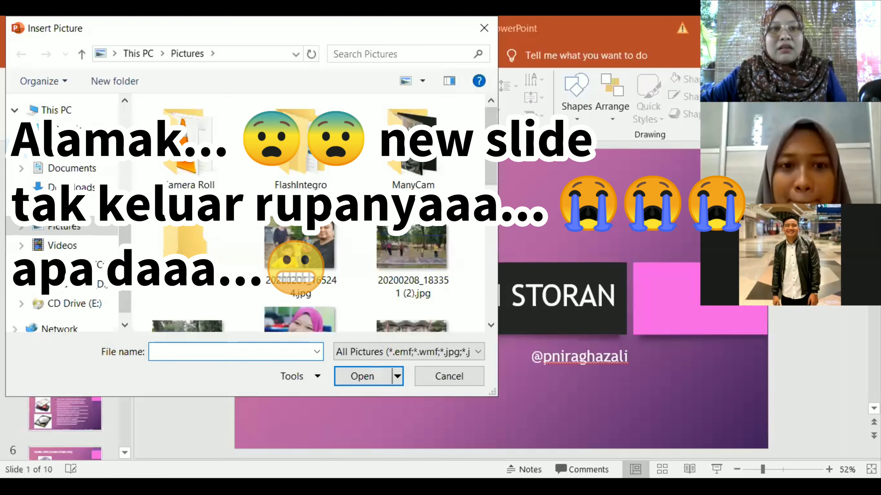
# - Insert the Bluetooth mouse picture from the Desktop onto the PERANTI INPUT slide
pyautogui.click(62, 148)
pyautogui.scroll(-10, 309, 212)
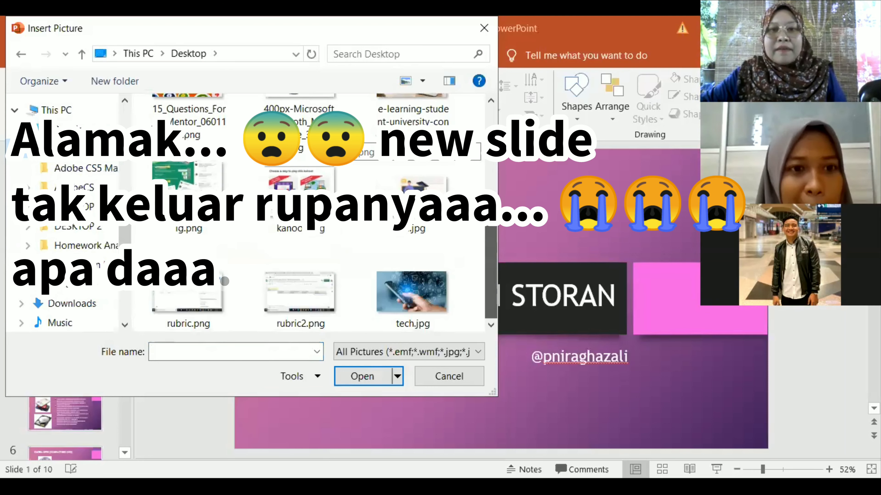
pyautogui.scroll(5, 308, 212)
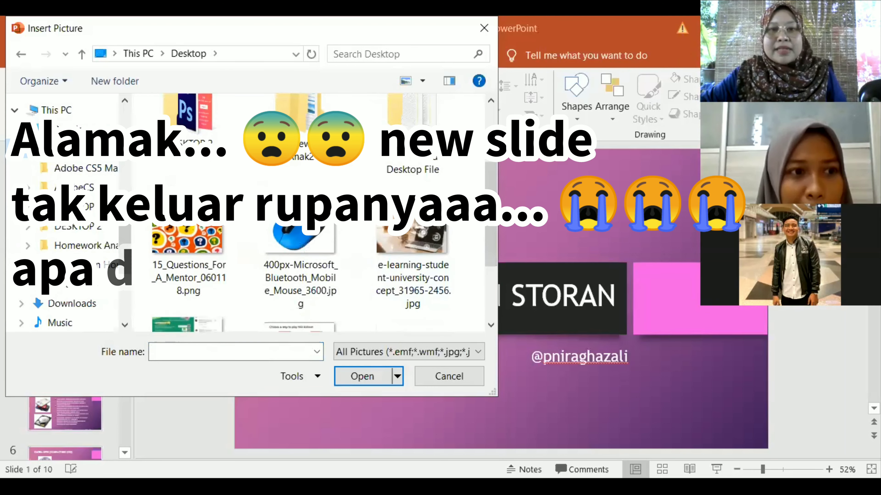
pyautogui.click(300, 243)
pyautogui.press('Escape')
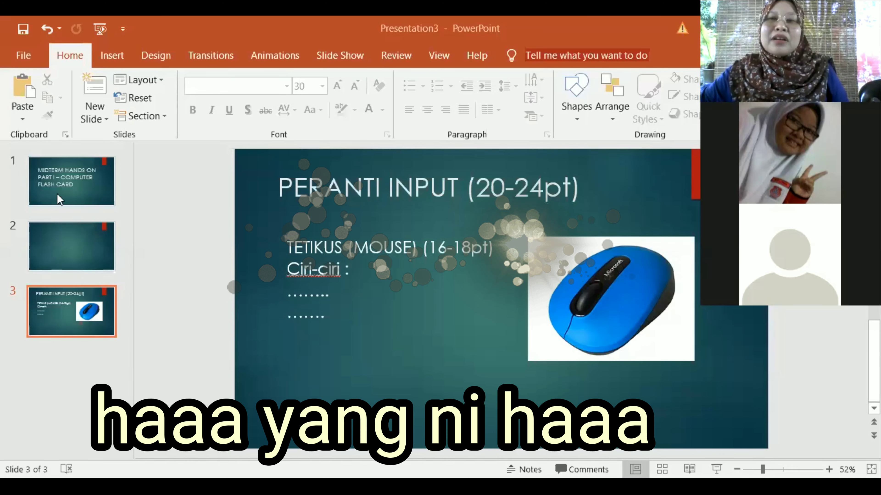
pyautogui.click(80, 182)
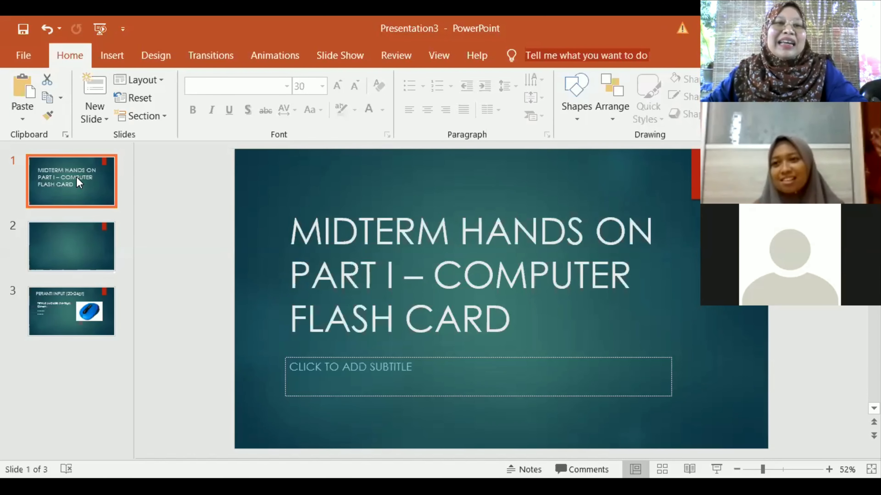
pyautogui.click(72, 309)
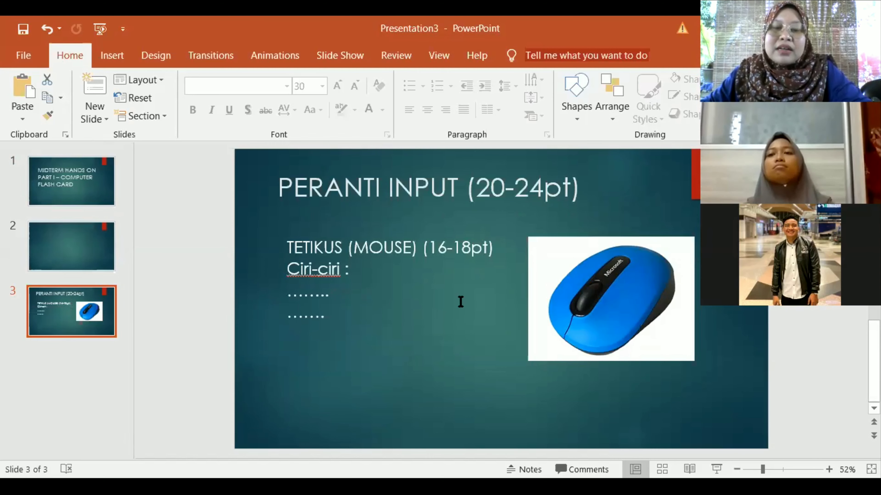
# - Nudge the mouse picture slightly up and left, then select the empty slide 2
pyautogui.click(341, 186)
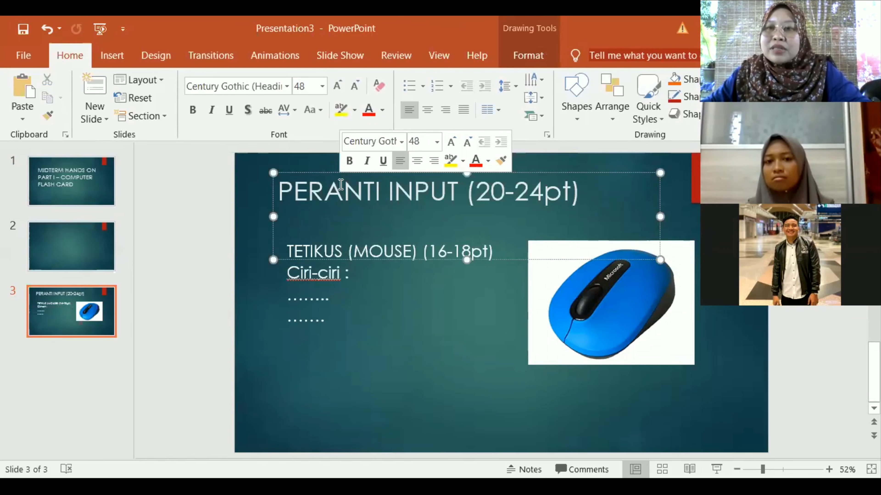
pyautogui.click(360, 371)
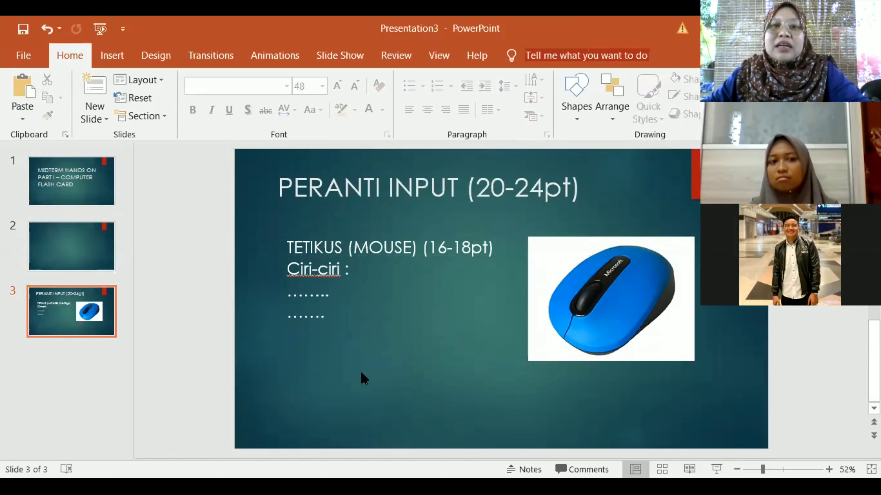
pyautogui.click(382, 258)
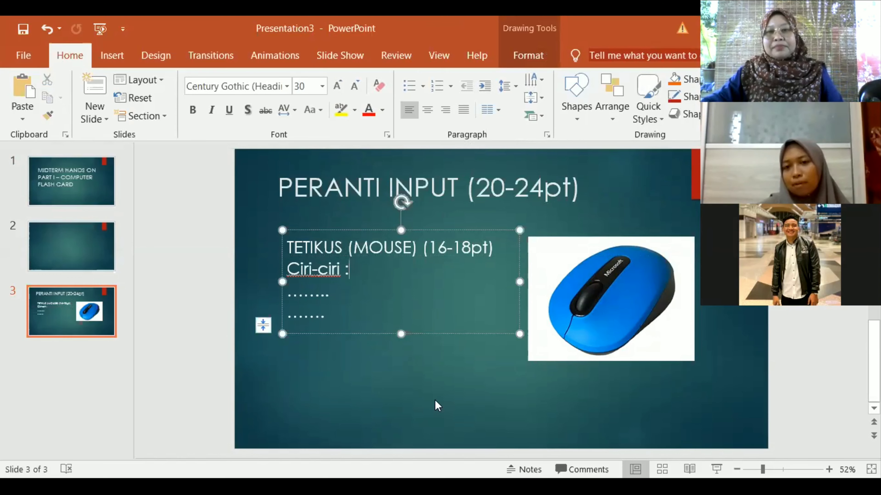
pyautogui.moveTo(652, 321); pyautogui.dragTo(631, 302)
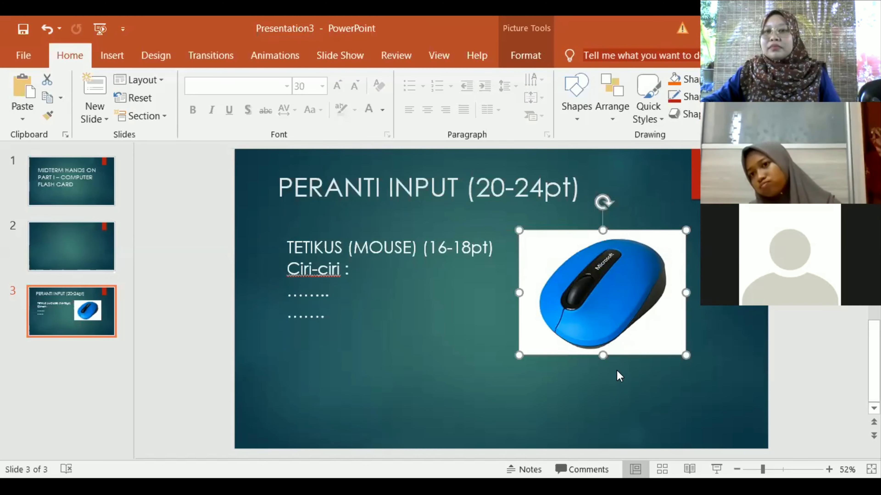
pyautogui.click(95, 267)
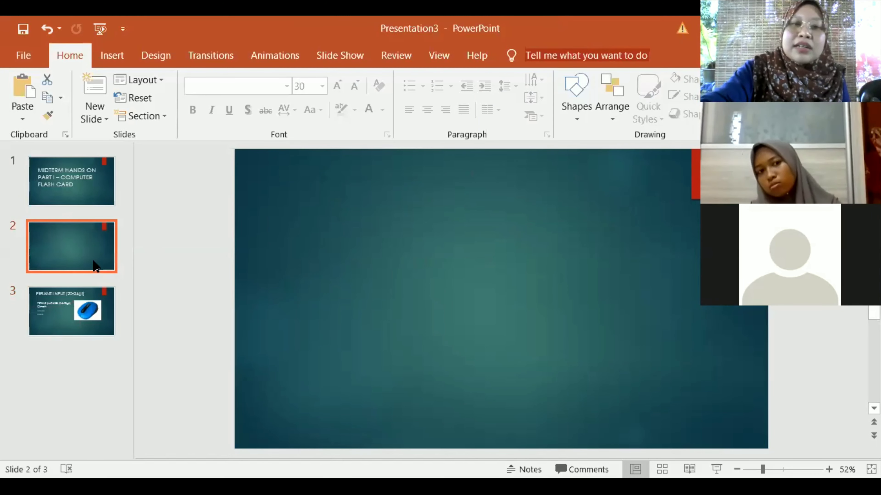
# - Delete the blank slide 2 and nudge the mouse picture slightly down
pyautogui.press('Delete')
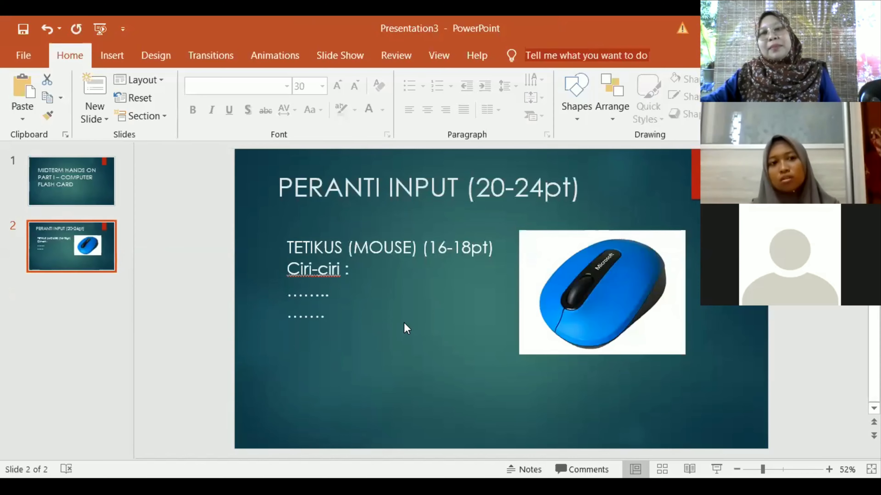
pyautogui.moveTo(630, 285); pyautogui.dragTo(629, 292)
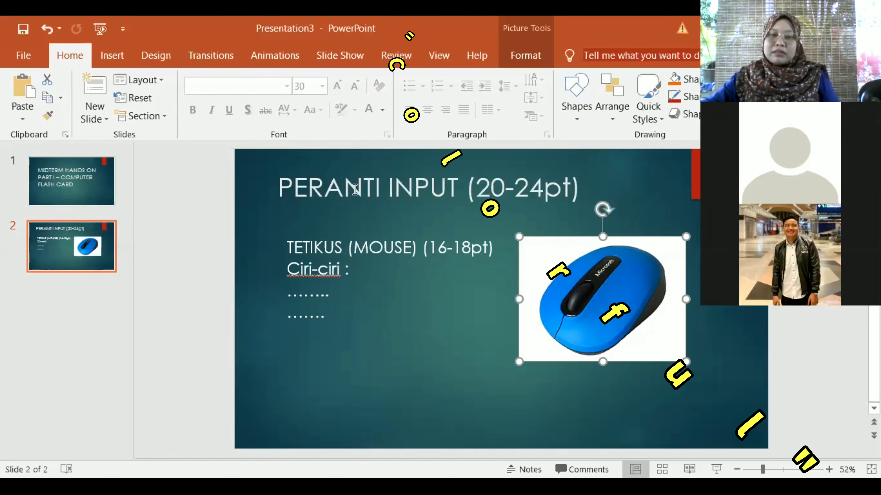
# - Move the TETIKUS (MOUSE) text block slightly left and down beside the mouse picture
pyautogui.click(509, 243)
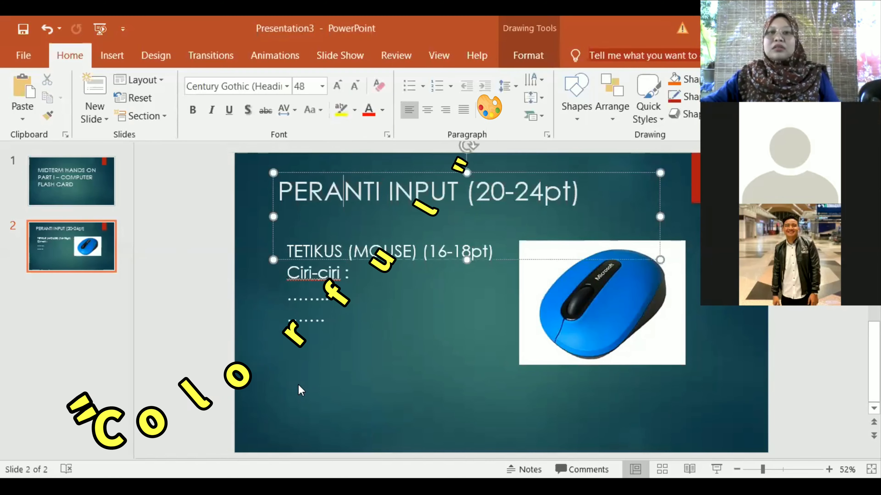
pyautogui.click(333, 303)
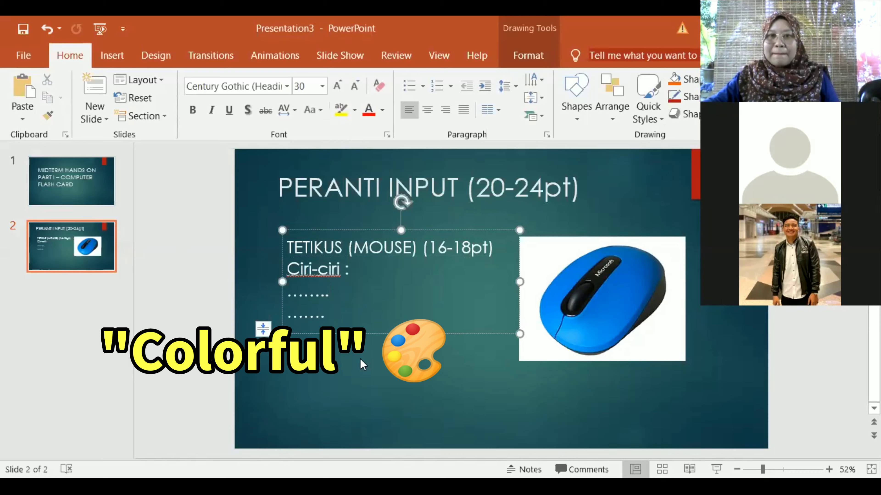
pyautogui.moveTo(390, 227); pyautogui.dragTo(381, 233)
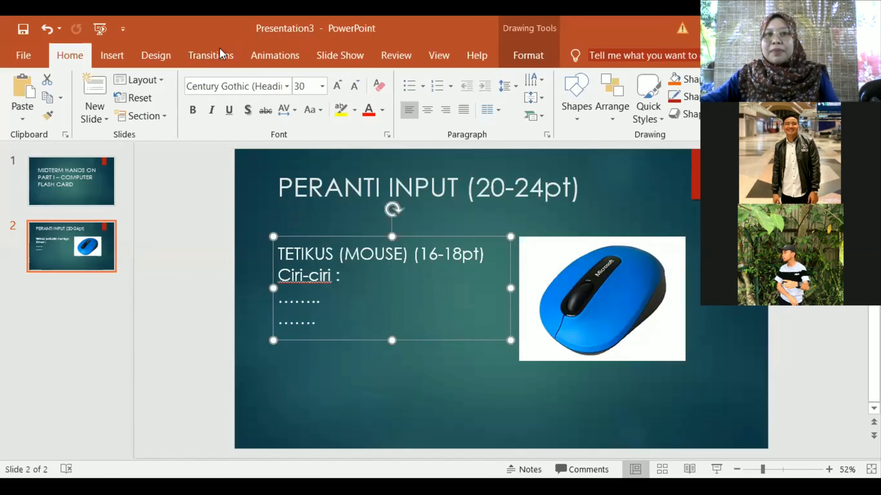
# - Try a Fade transition on the title slide and Push on the PERANTI INPUT slide
pyautogui.click(212, 58)
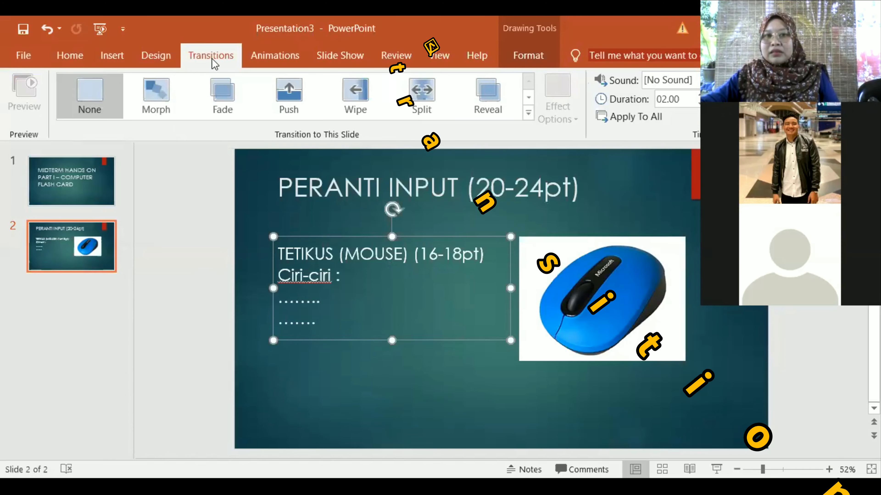
pyautogui.click(87, 187)
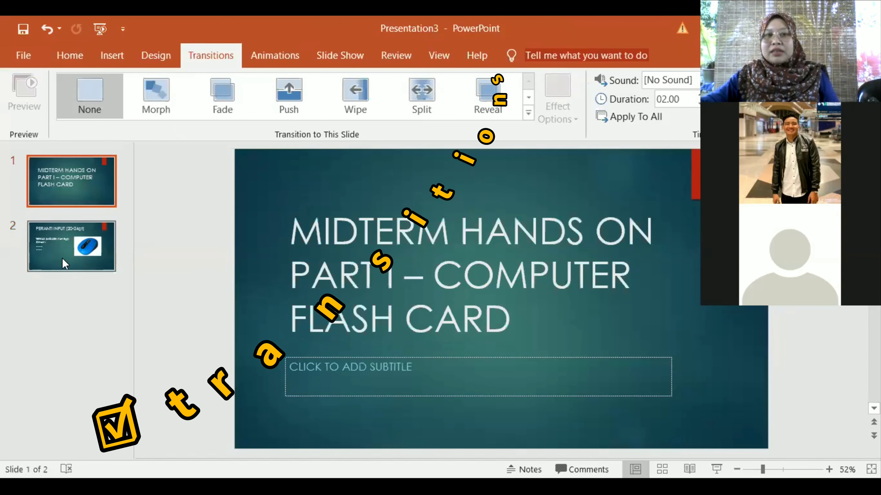
pyautogui.click(62, 256)
pyautogui.click(54, 174)
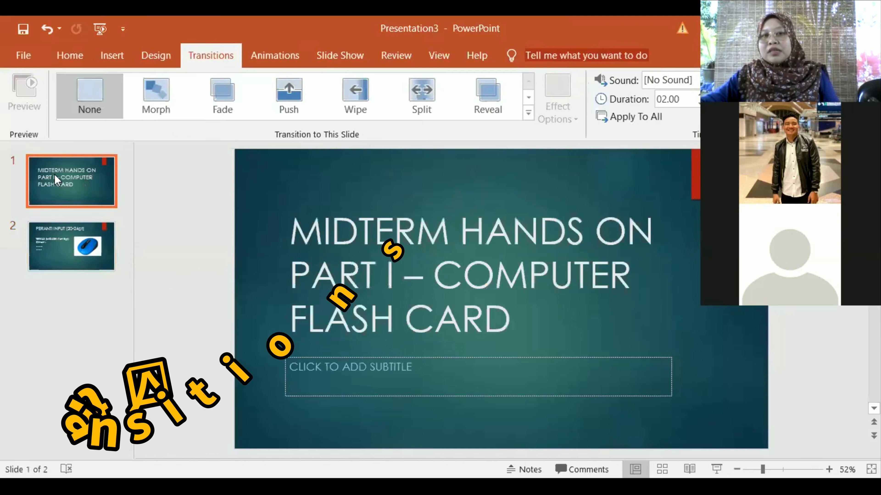
pyautogui.click(47, 253)
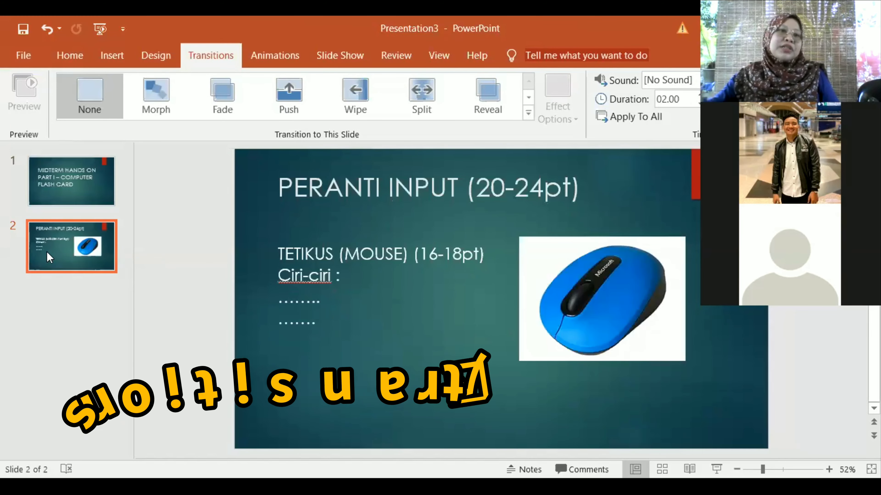
pyautogui.click(58, 196)
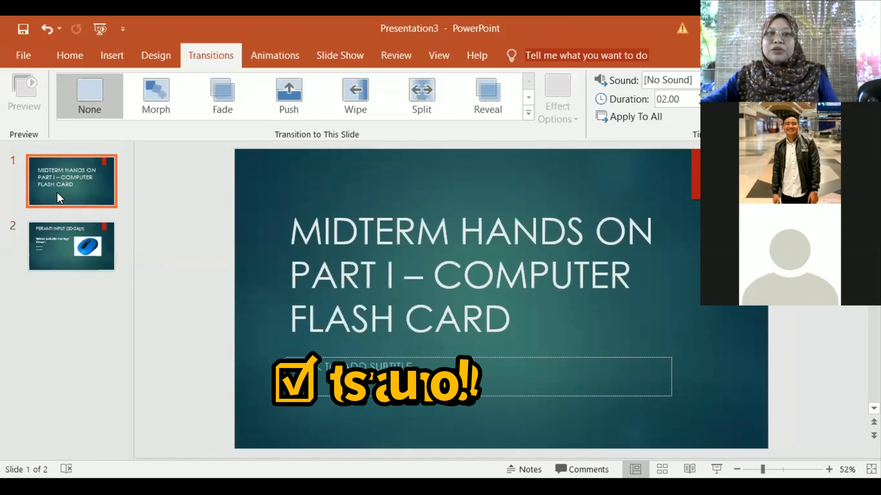
pyautogui.click(222, 103)
pyautogui.click(79, 222)
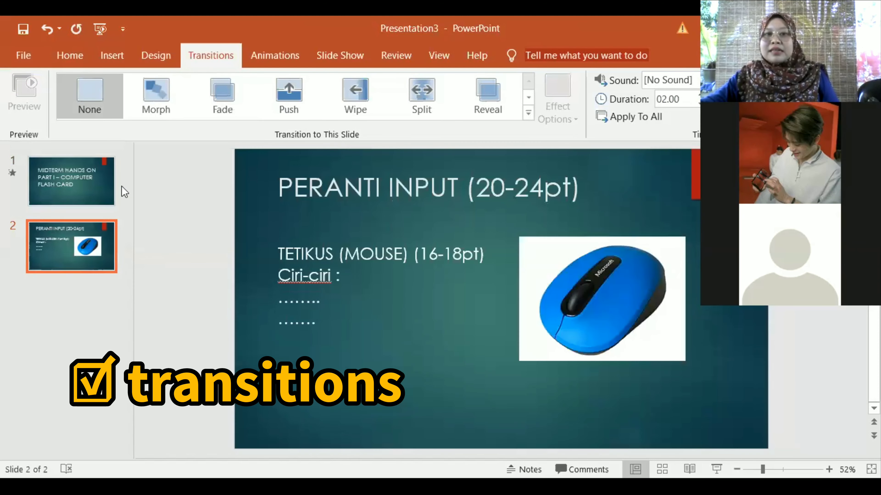
pyautogui.click(291, 97)
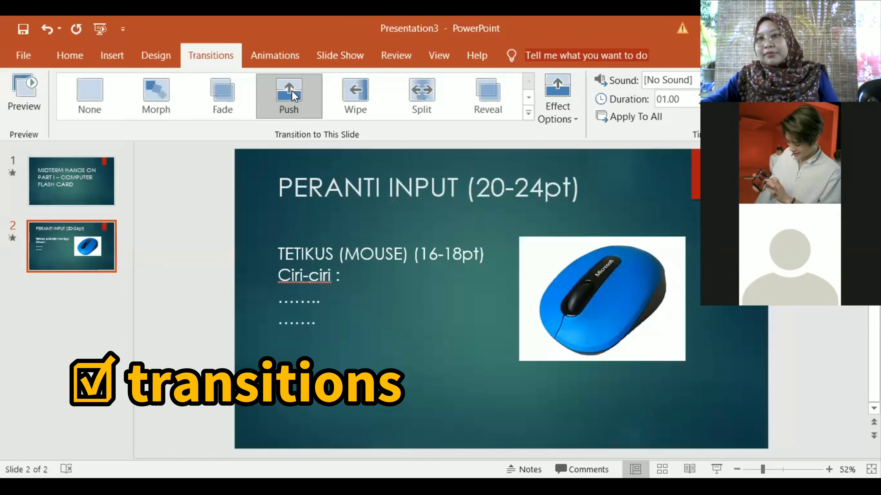
# - Change the title slide to Wipe and the PERANTI INPUT slide to a 01.50 Split
pyautogui.click(93, 198)
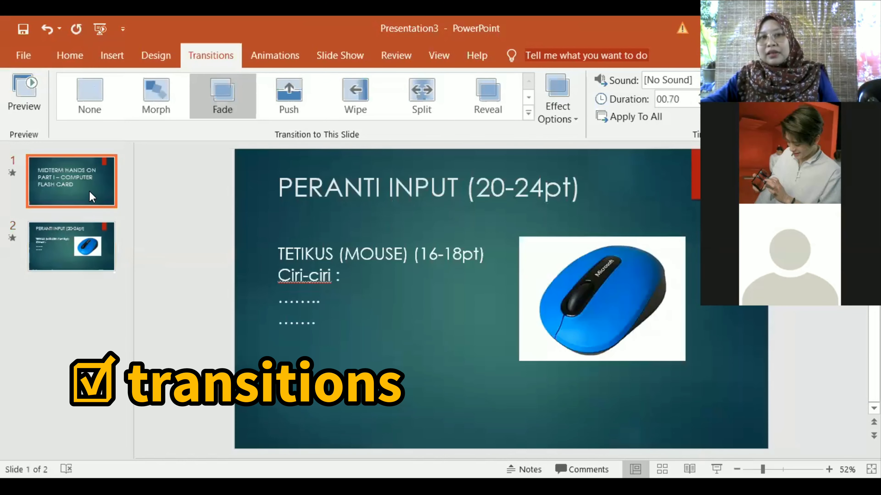
pyautogui.click(356, 101)
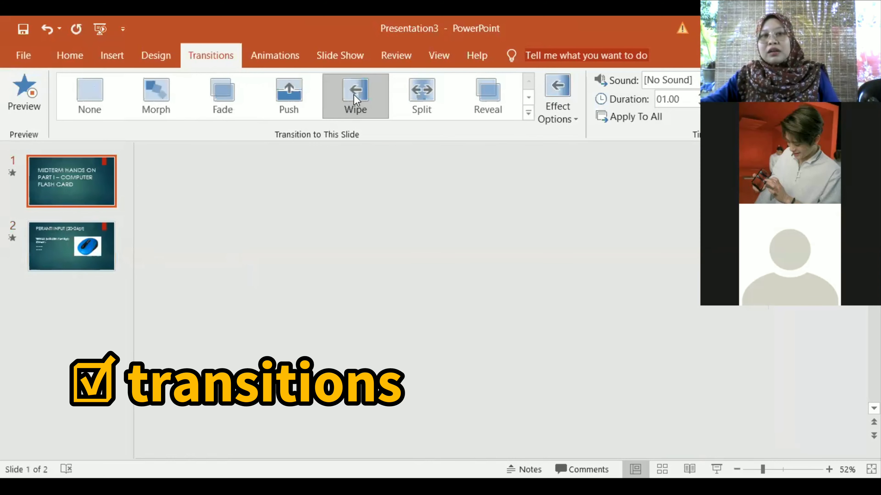
pyautogui.click(101, 255)
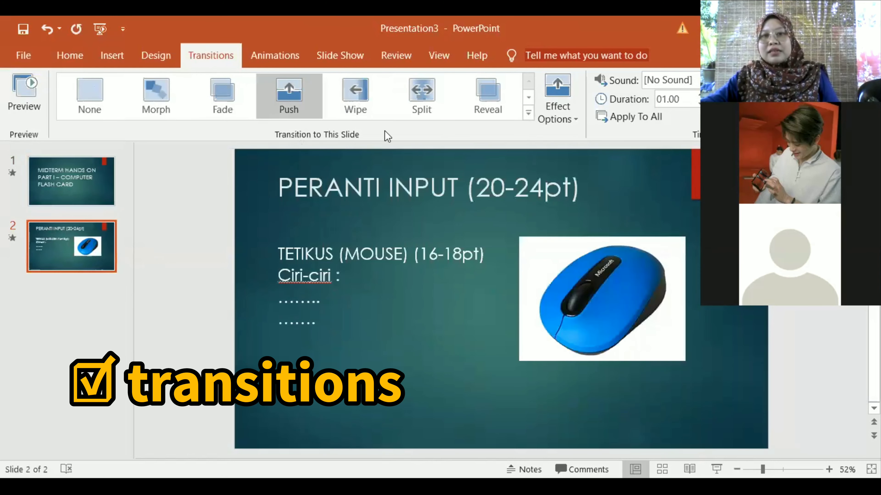
pyautogui.click(421, 94)
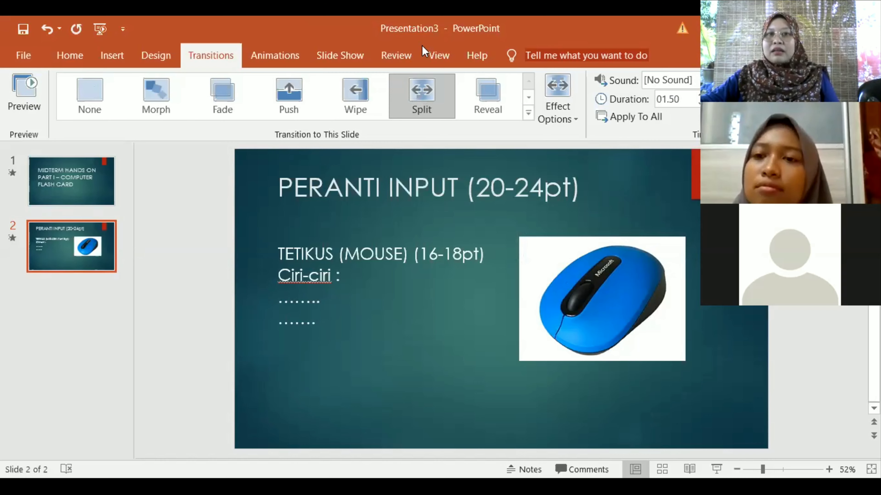
# - Give the PERANTI INPUT title a Shape entrance animation, replacing an initial Fly In
pyautogui.click(283, 55)
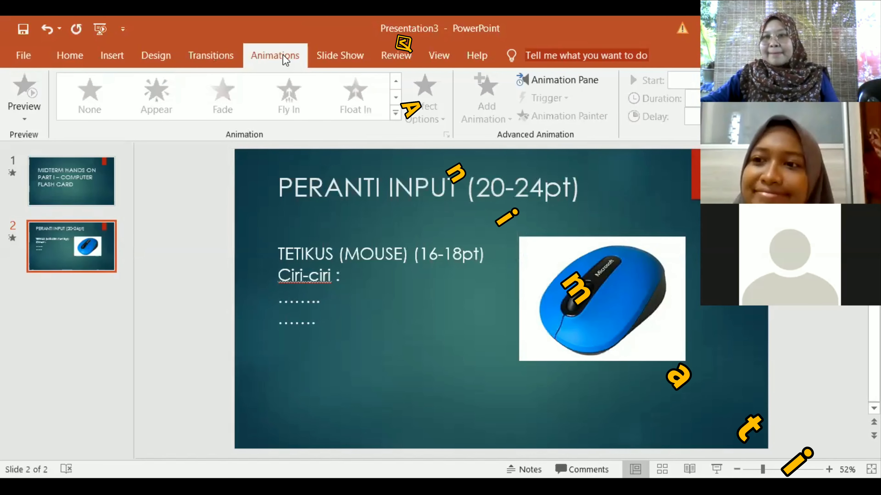
pyautogui.click(431, 187)
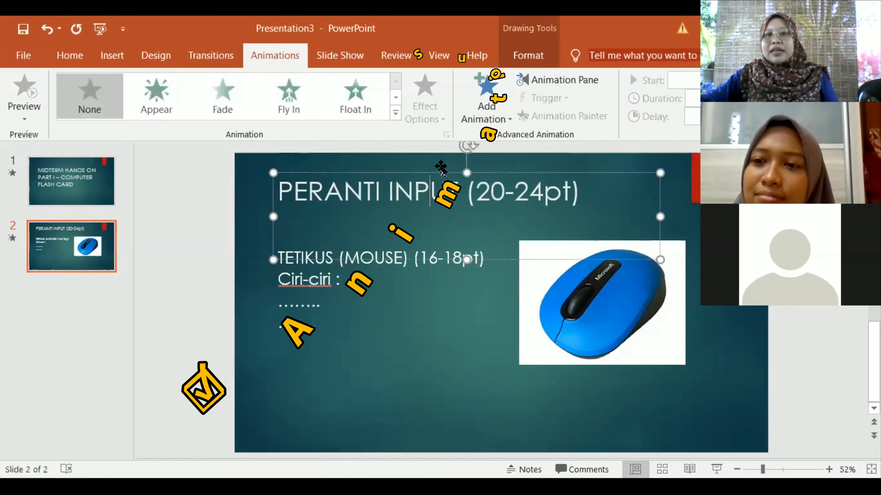
pyautogui.click(395, 113)
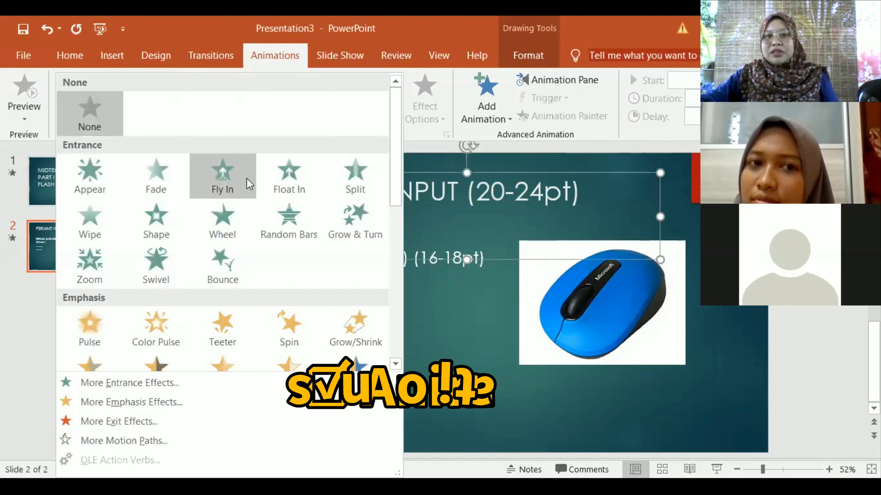
pyautogui.click(224, 183)
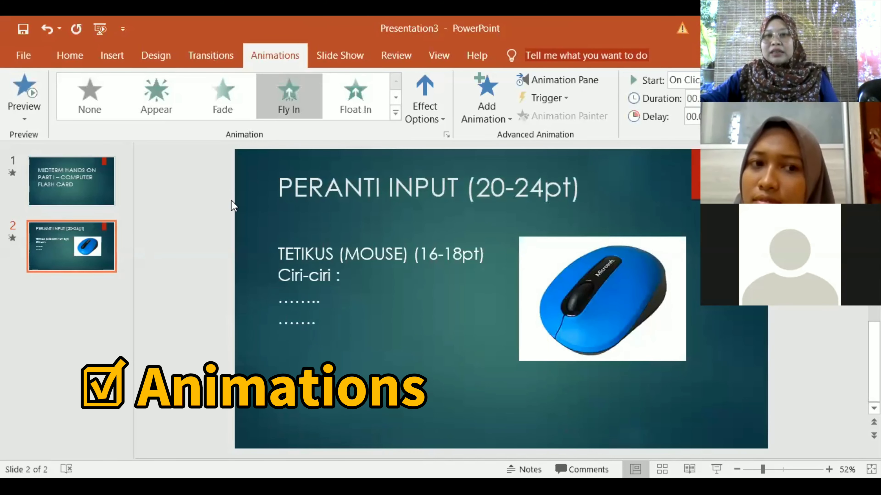
pyautogui.click(325, 250)
pyautogui.click(327, 236)
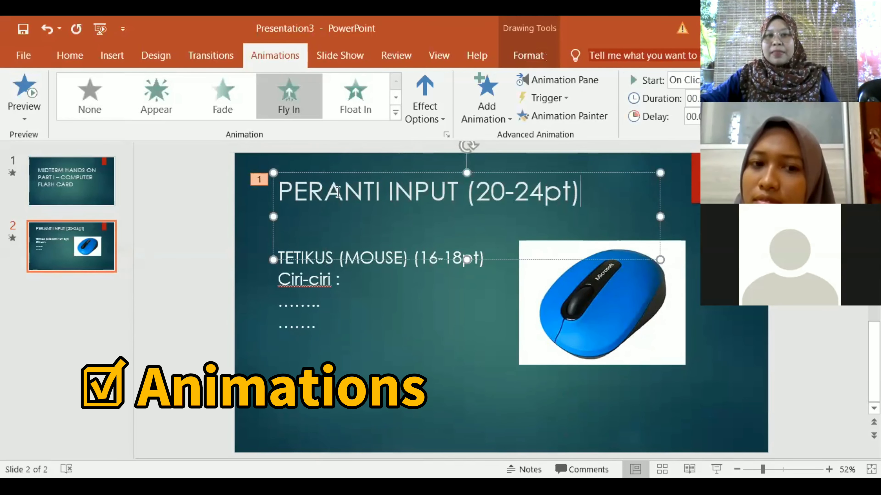
pyautogui.click(395, 113)
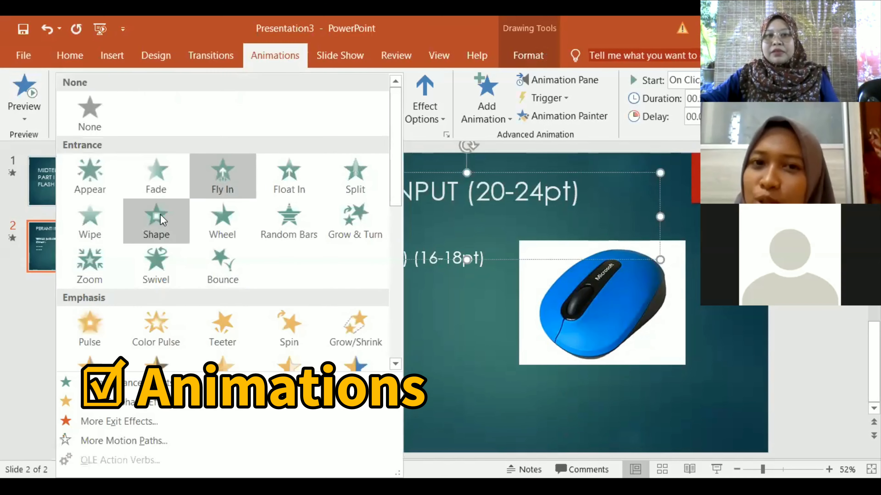
pyautogui.click(155, 205)
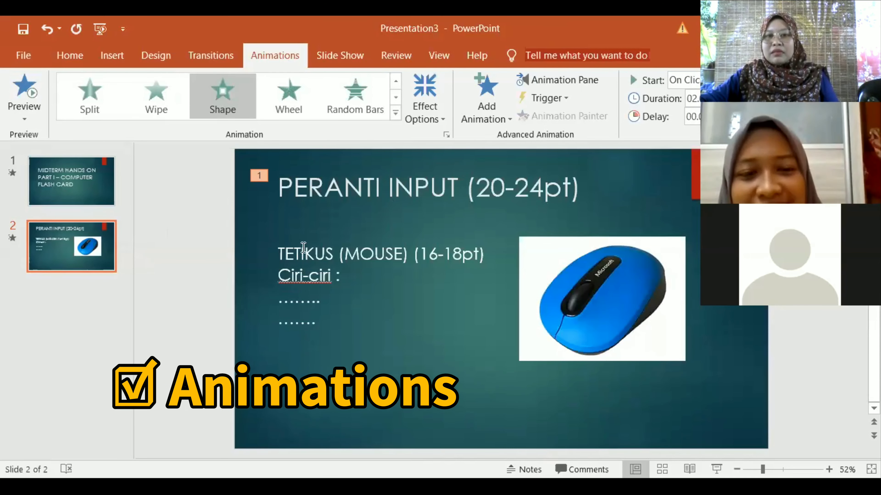
# - Give the body text a Zoom entrance and the mouse picture Random Bars, then preview
pyautogui.click(303, 238)
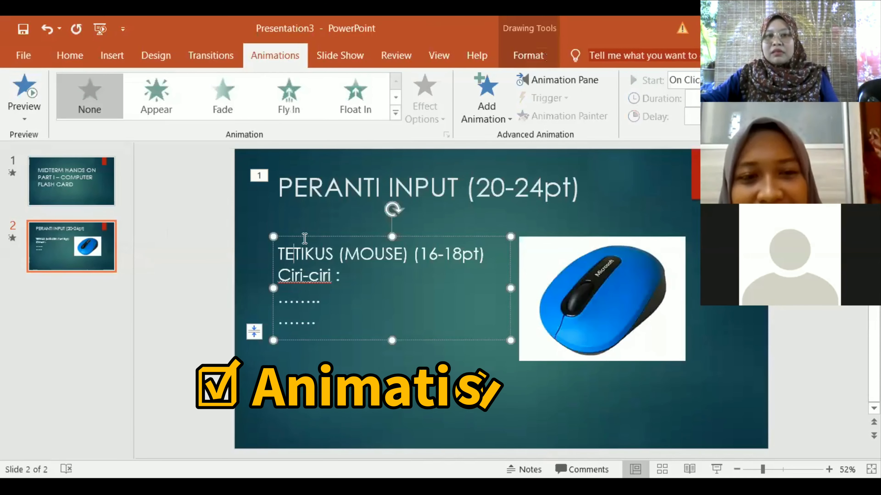
pyautogui.click(395, 113)
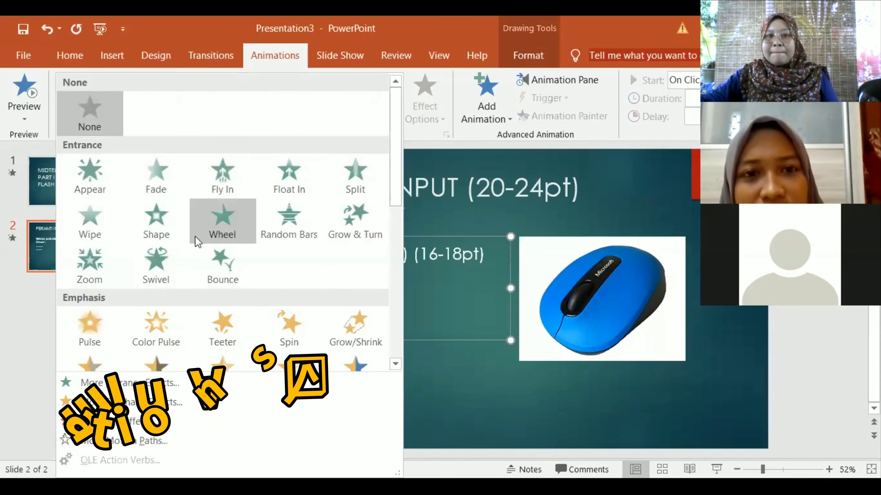
pyautogui.click(89, 262)
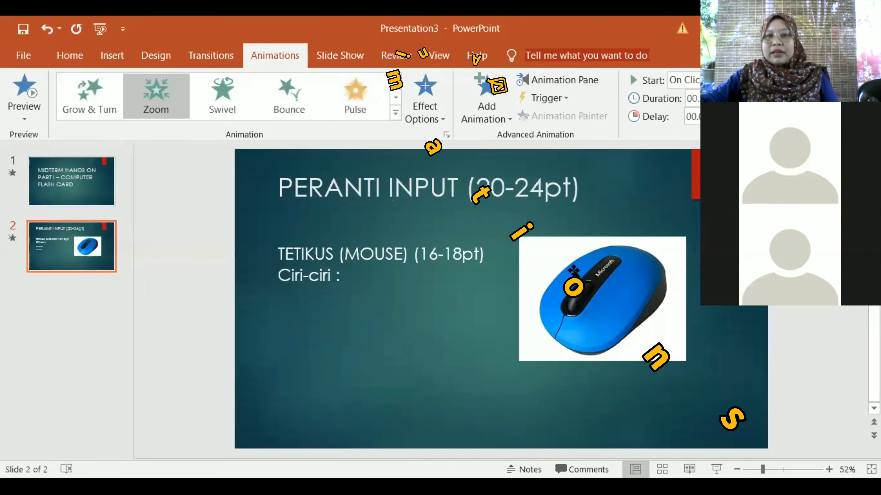
pyautogui.click(575, 256)
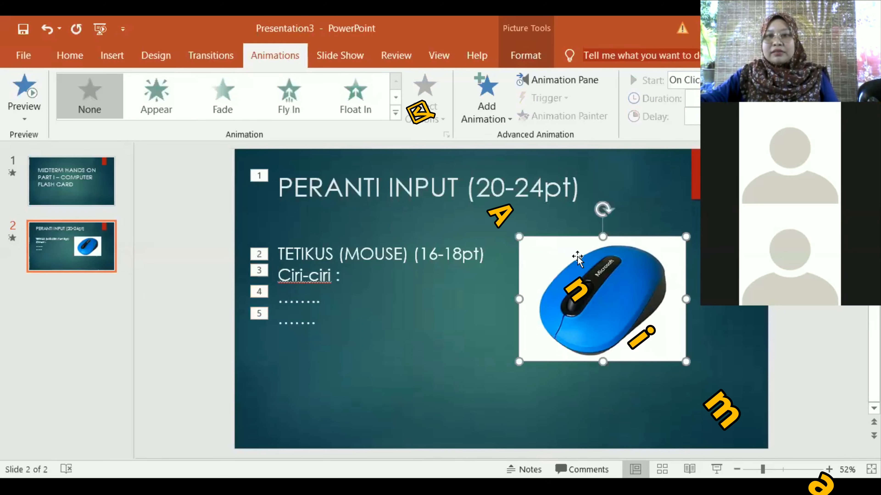
pyautogui.click(392, 116)
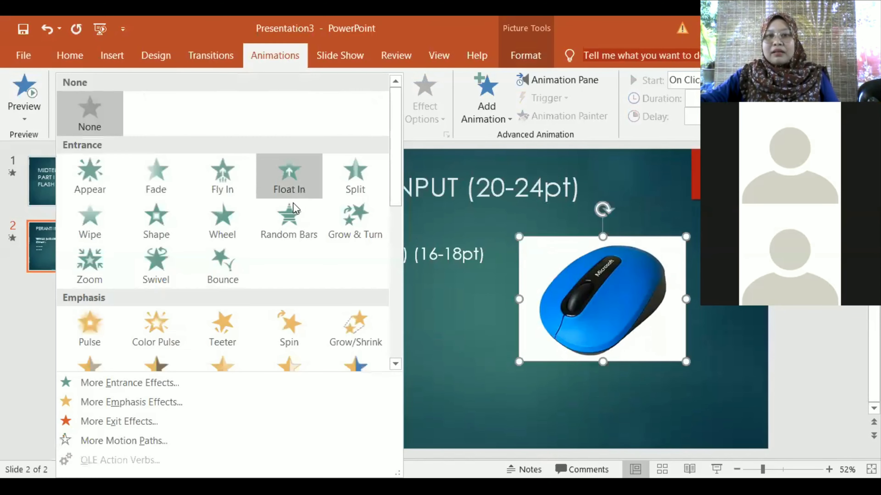
pyautogui.click(292, 215)
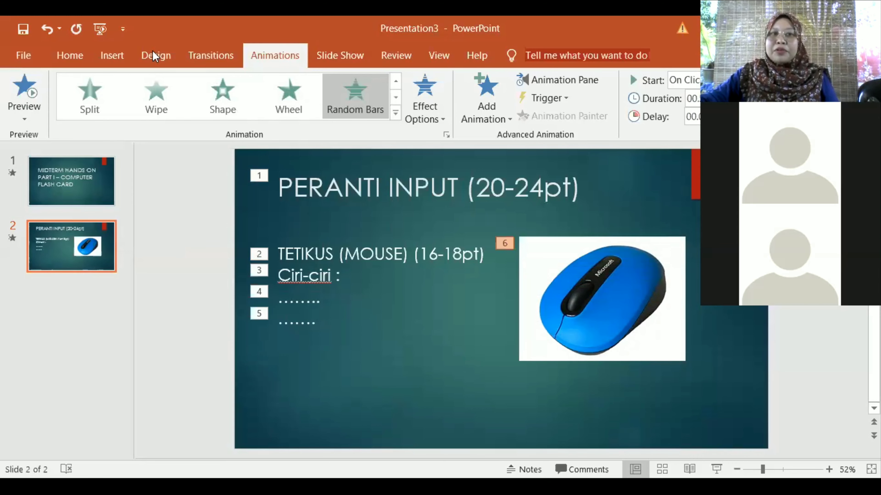
pyautogui.click(24, 90)
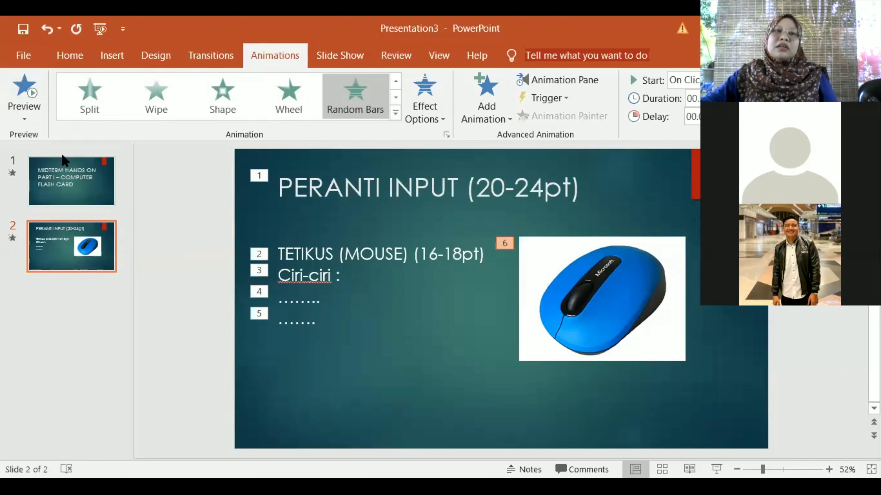
# - Review the title, body text and picture animations on PERANTI INPUT, then return to slide 1
pyautogui.click(53, 173)
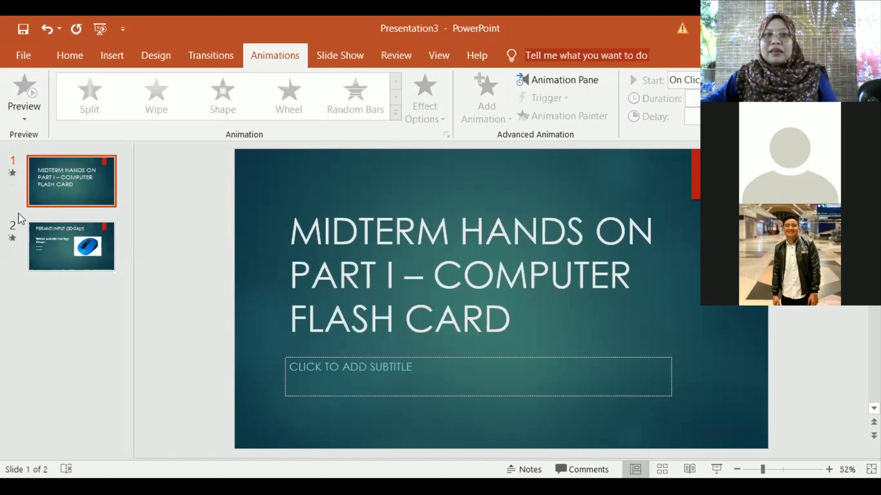
pyautogui.click(67, 244)
pyautogui.click(447, 189)
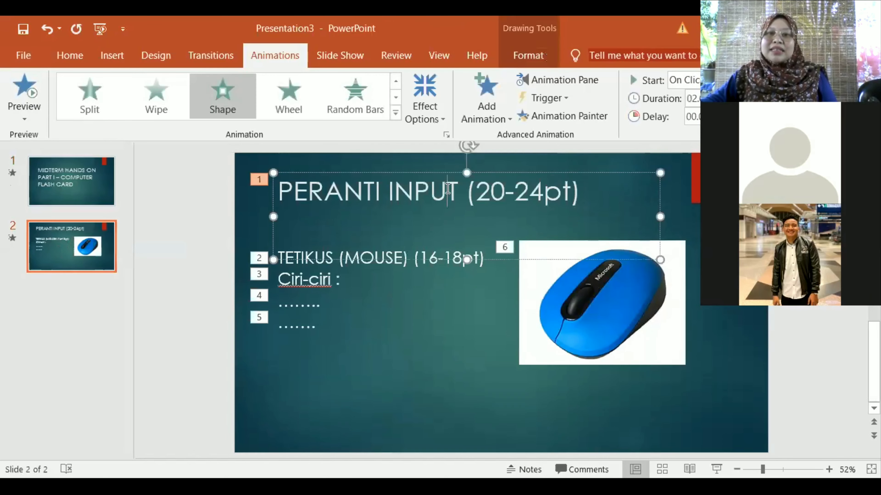
pyautogui.click(318, 282)
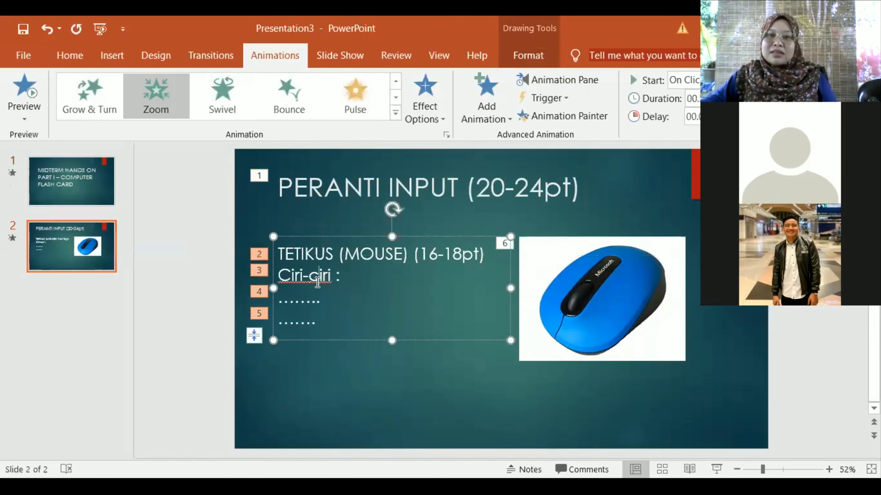
pyautogui.click(563, 266)
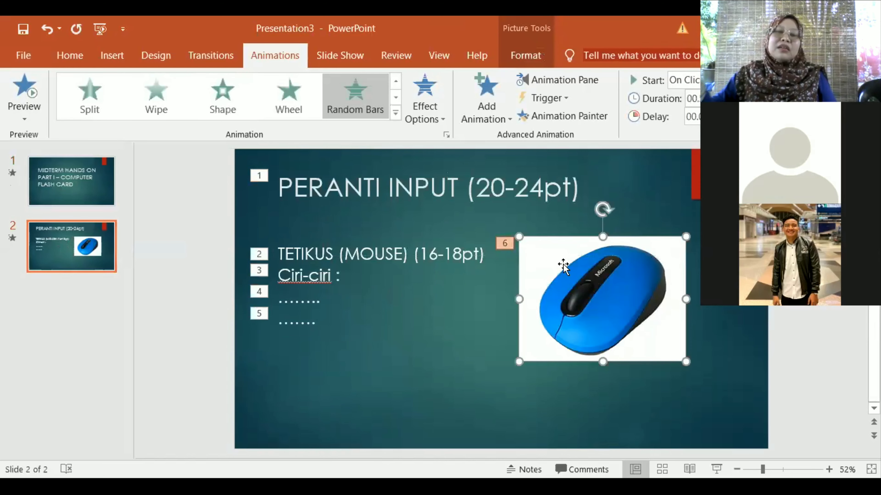
pyautogui.click(71, 181)
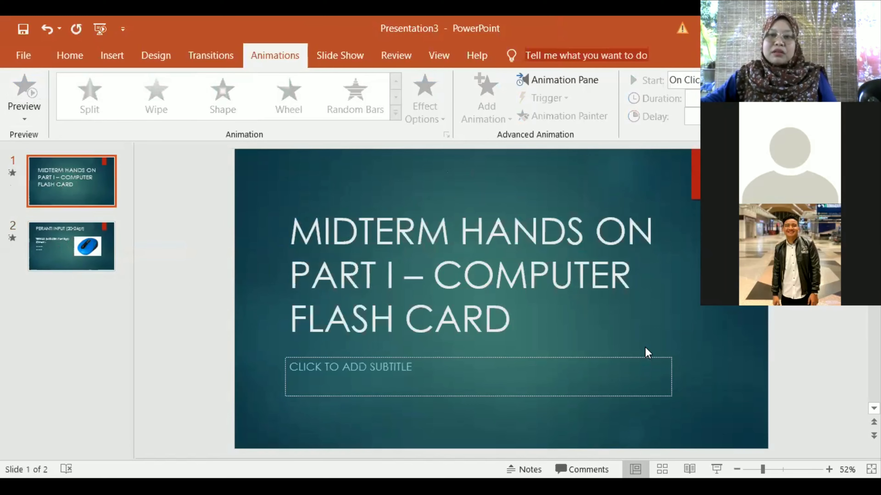
# - Start the slideshow from the title slide with the status-bar Slide Show button
pyautogui.click(716, 467)
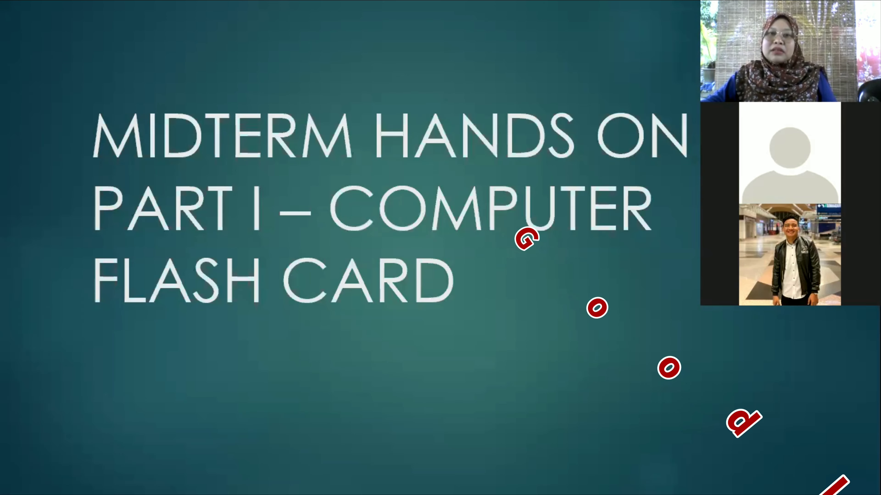